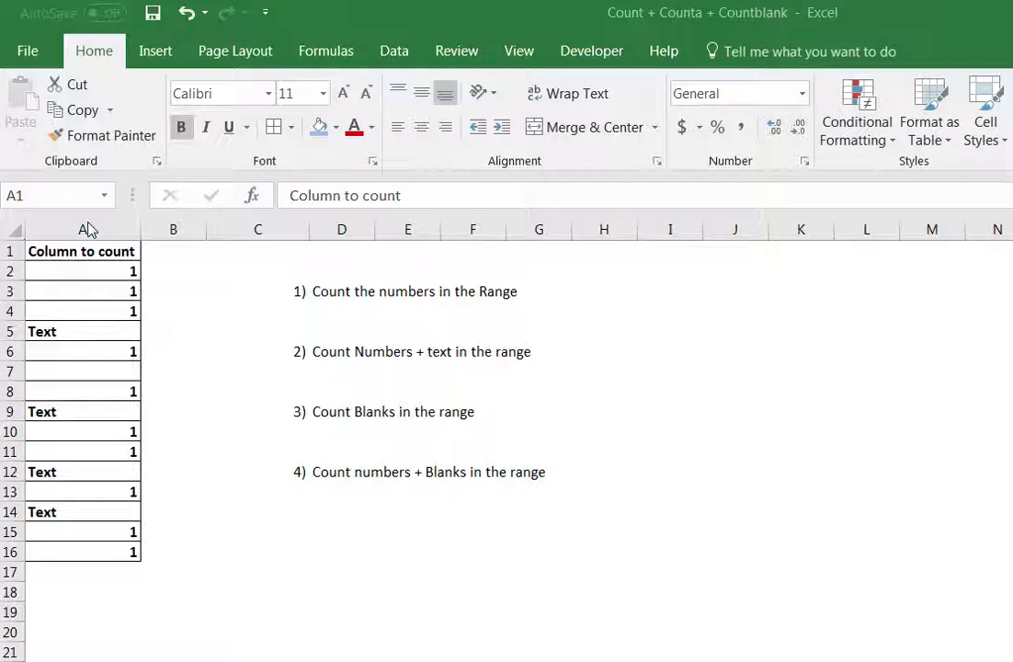
- Shade the blank cell A7 light blue and select the whole column of data, A1:A16
click(80, 366)
click(320, 127)
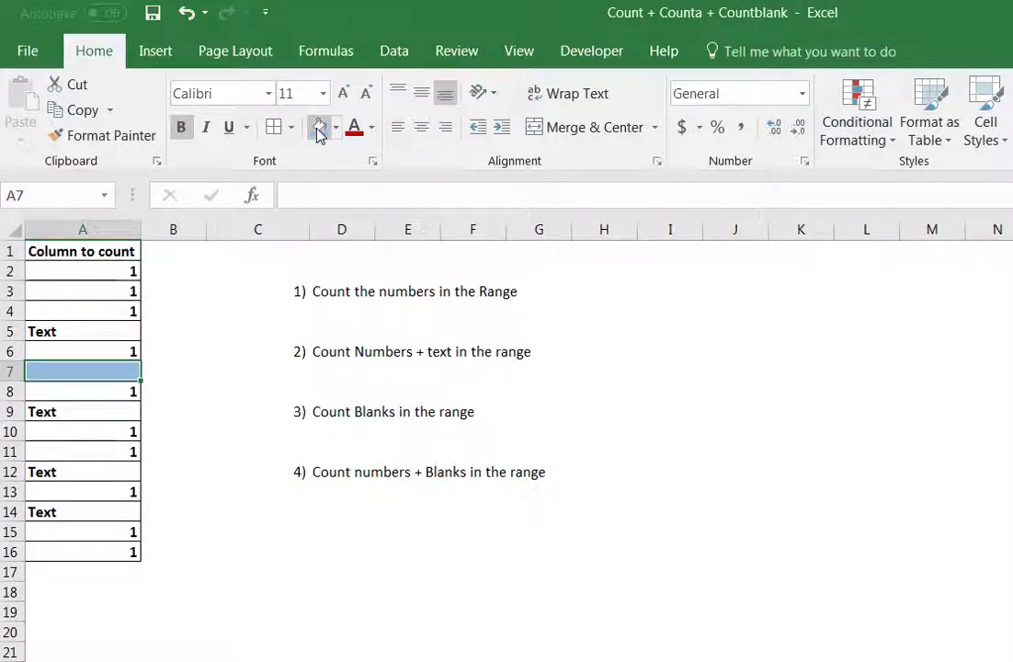
click(122, 248)
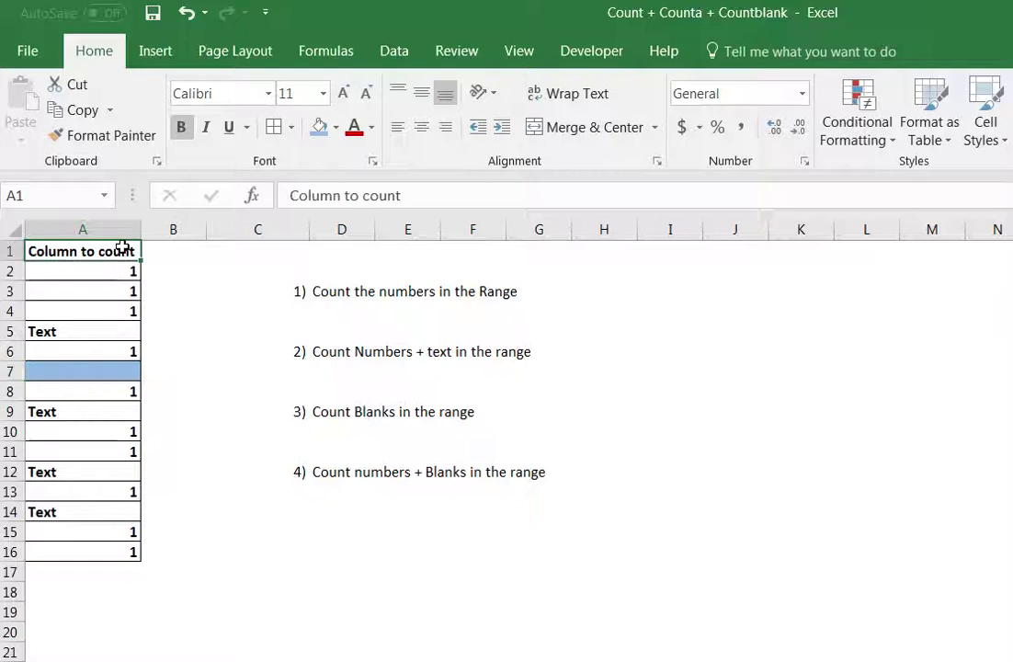
key(ctrl+shift+Down)
key(ctrl+shift+Down)
key(ctrl+shift+Down)
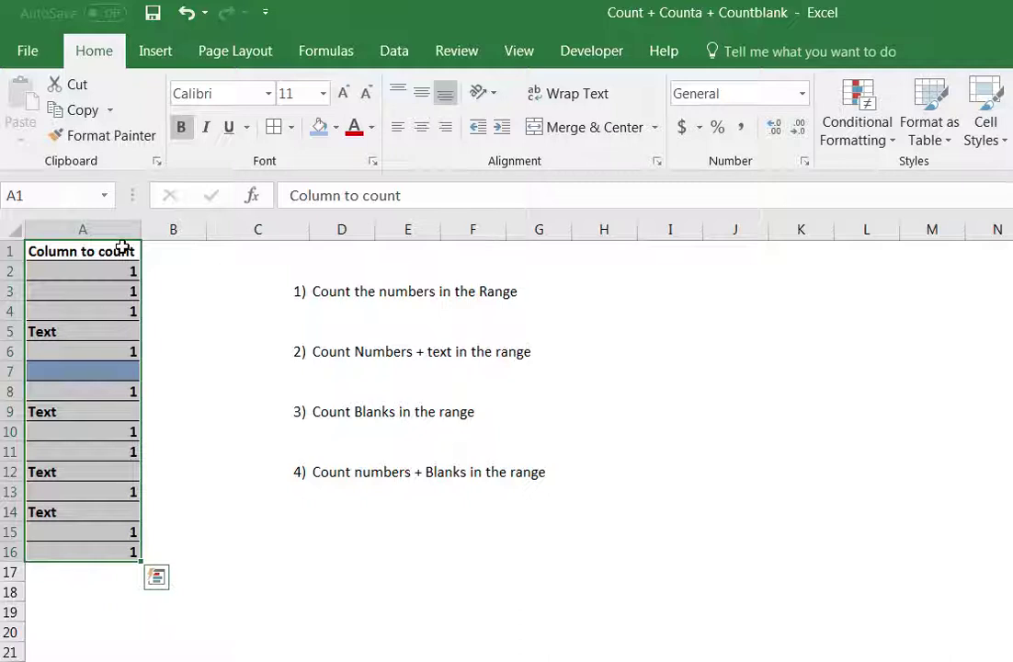
- Enter =COUNT(A2:A16) in cell D4 to count the numbers in the range
click(338, 316)
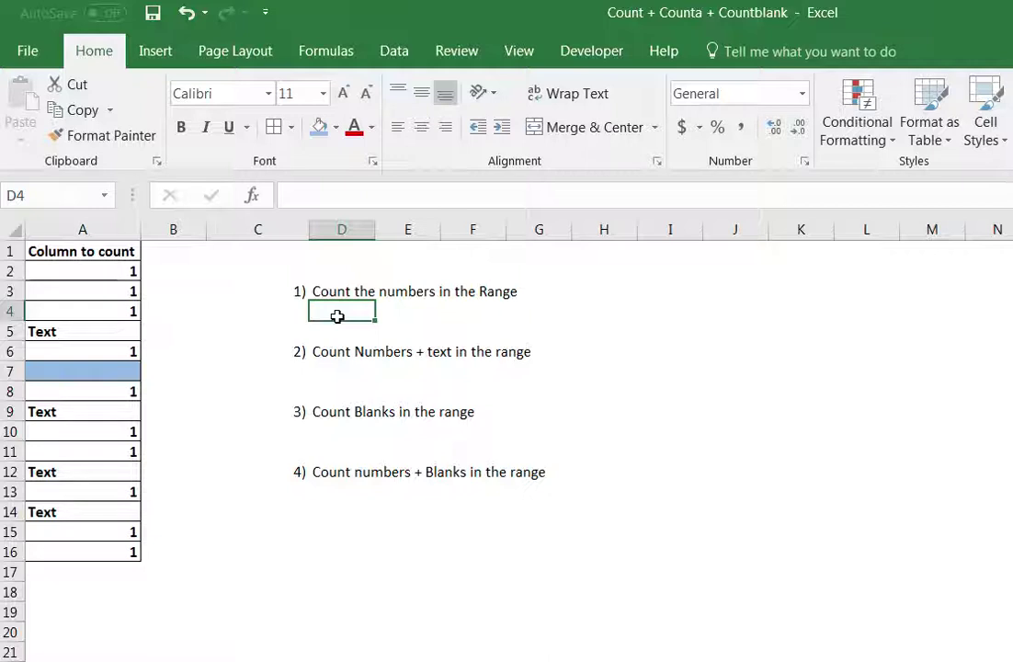
text(=cui)
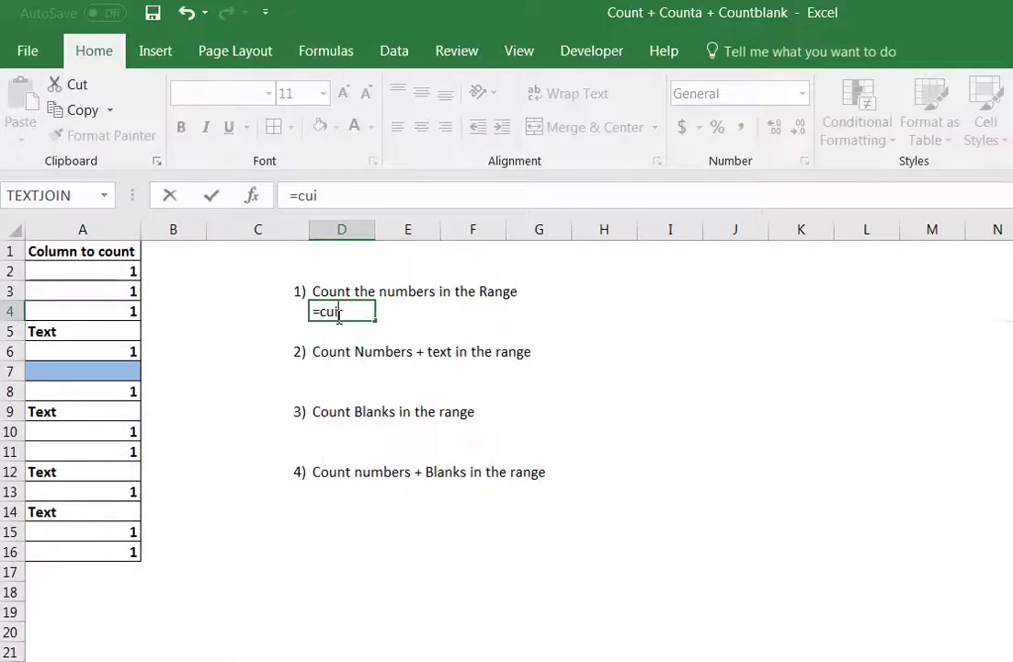
key(BackSpace)
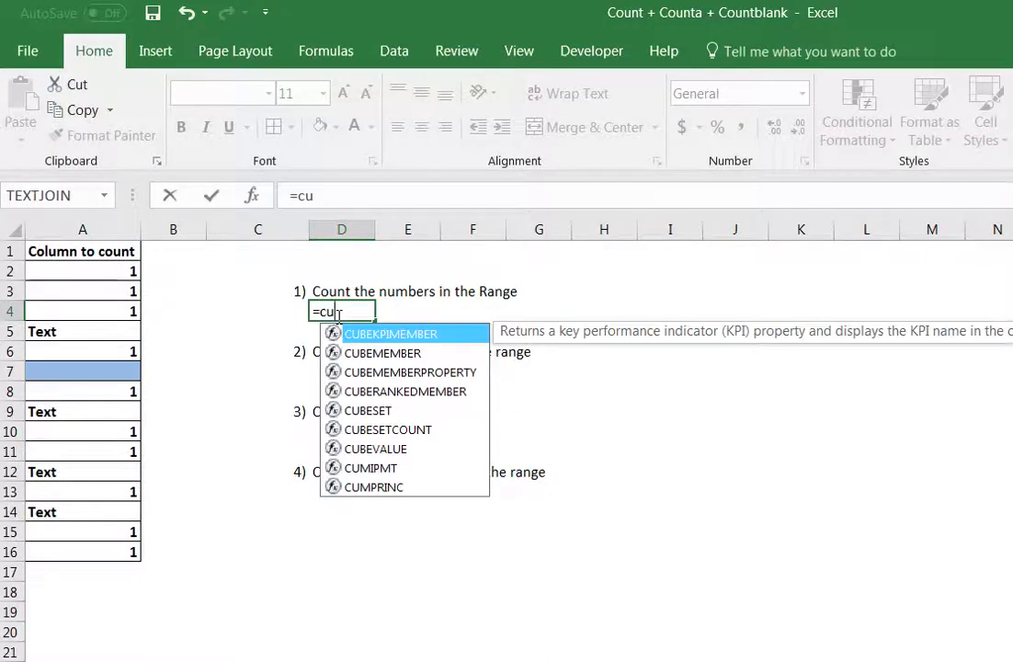
text(unt)
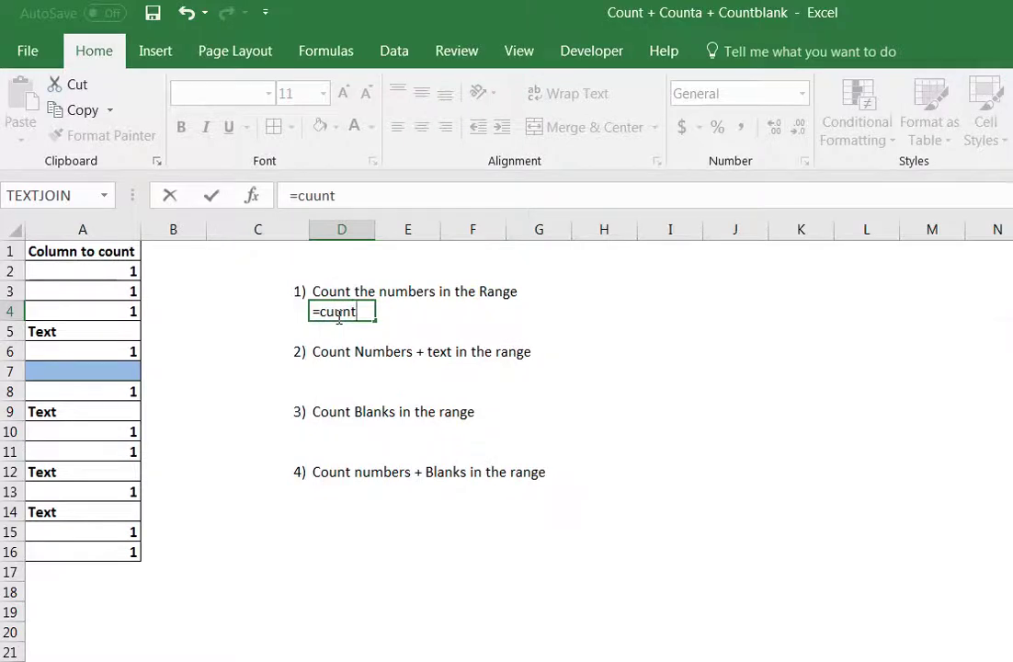
key(BackSpace)
key(BackSpace)
key(BackSpace)
key(BackSpace)
text(p)
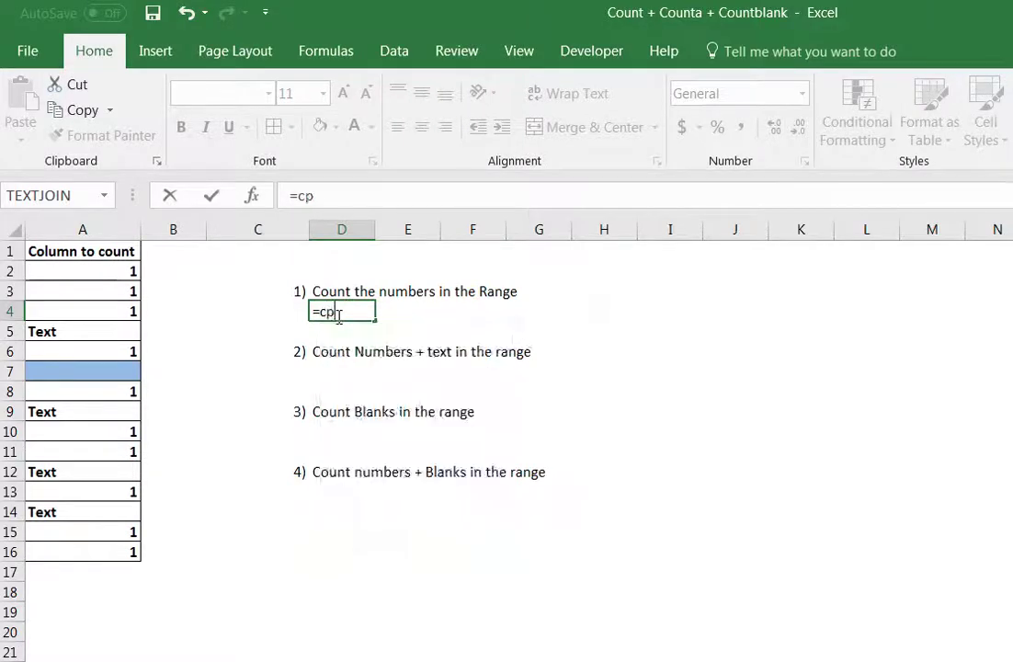
key(BackSpace)
text(ount)
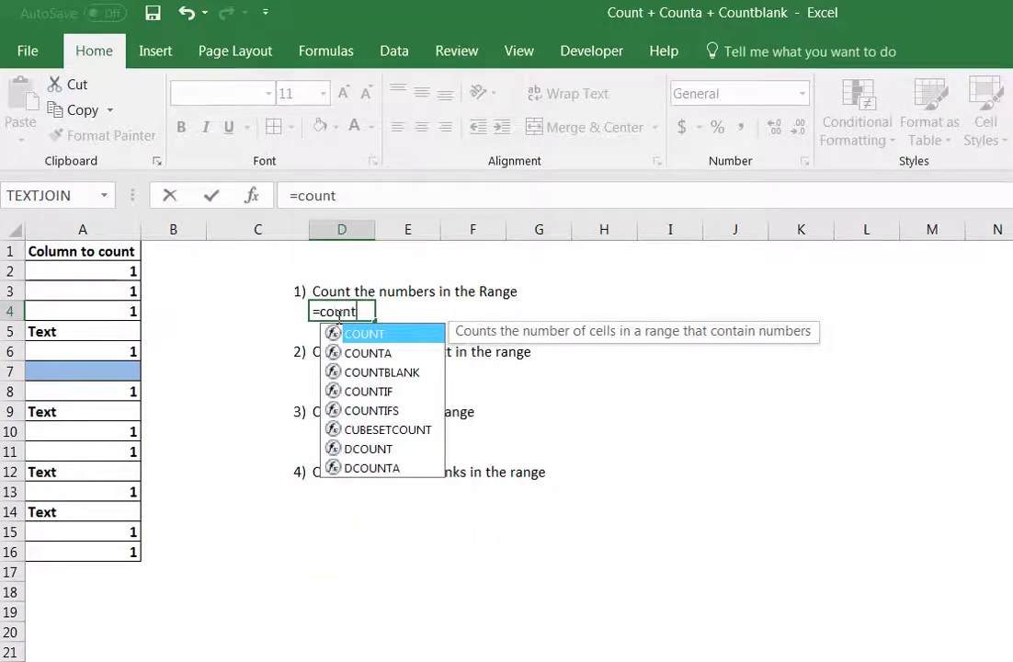
key(Tab)
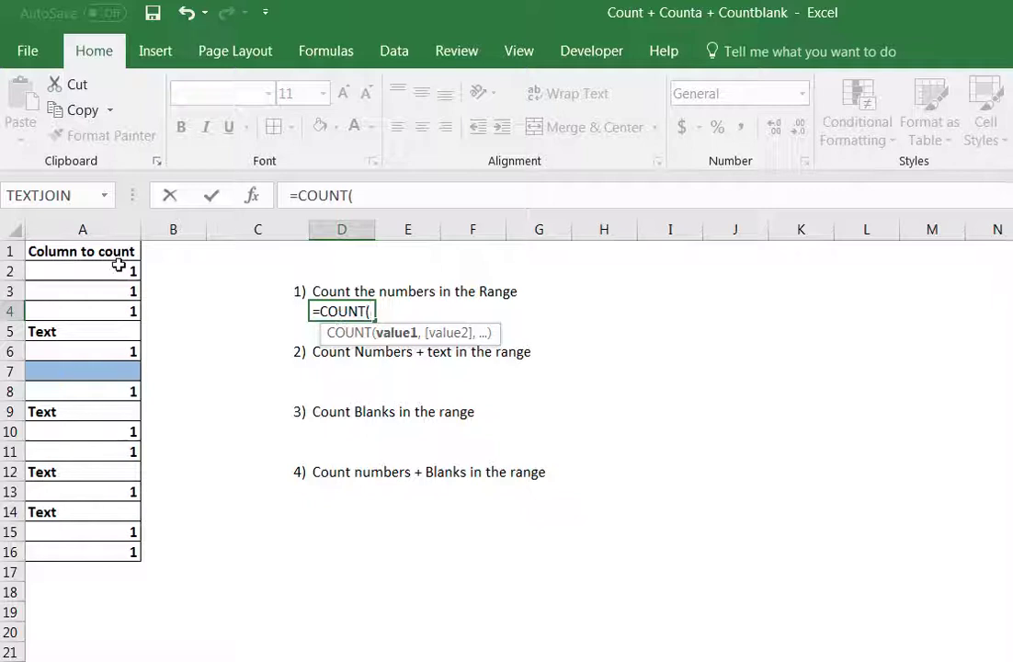
click(118, 265)
key(ctrl+shift+Down)
key(ctrl+shift+Down)
key(ctrl+shift+Down)
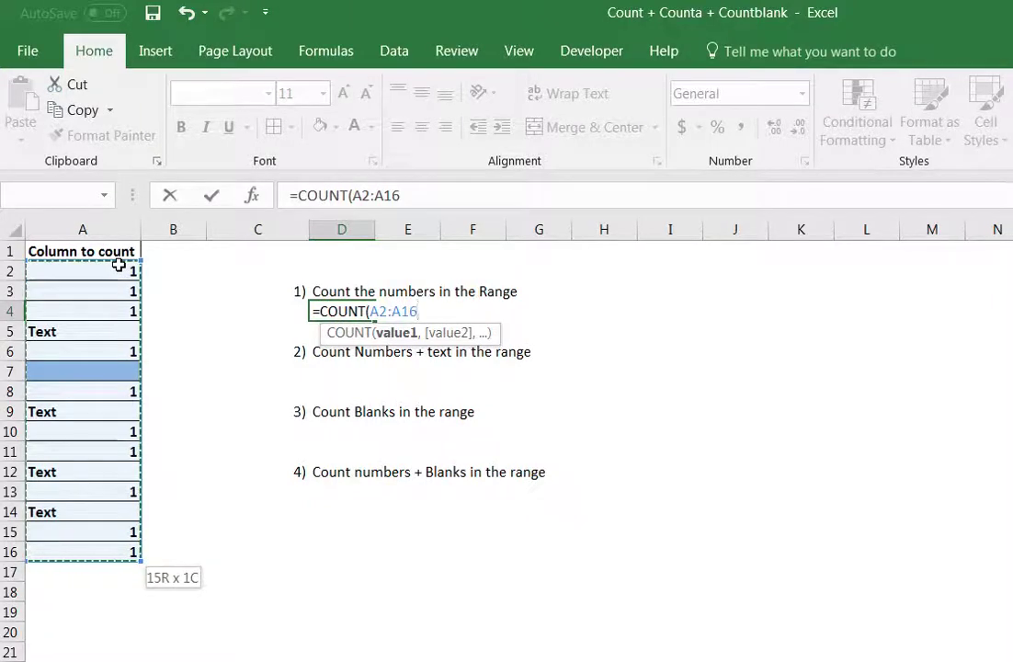
text())
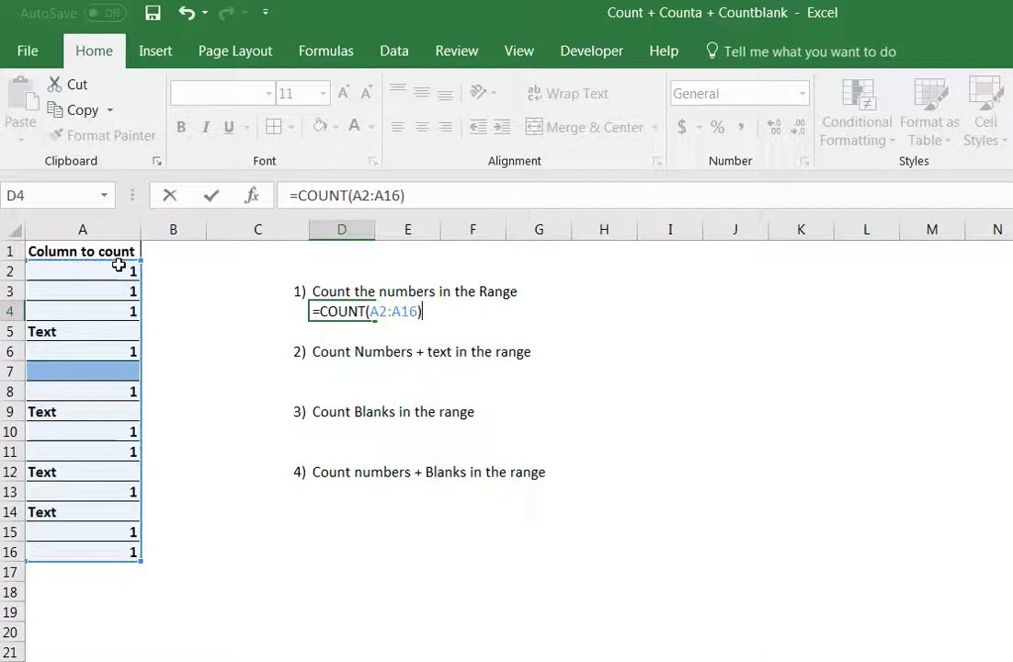
key(Return)
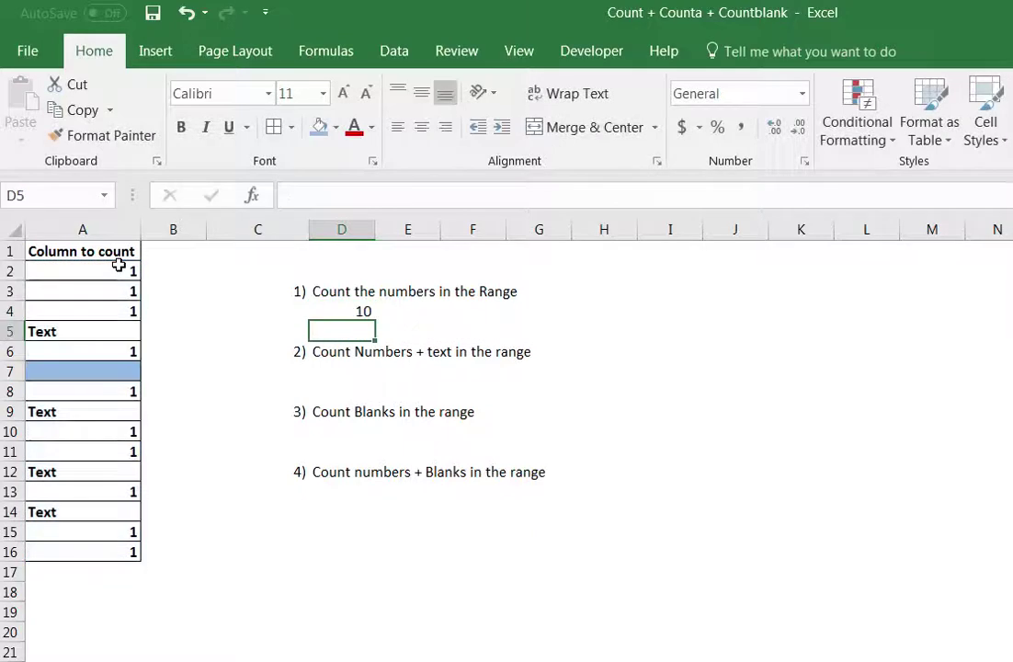
key(Up)
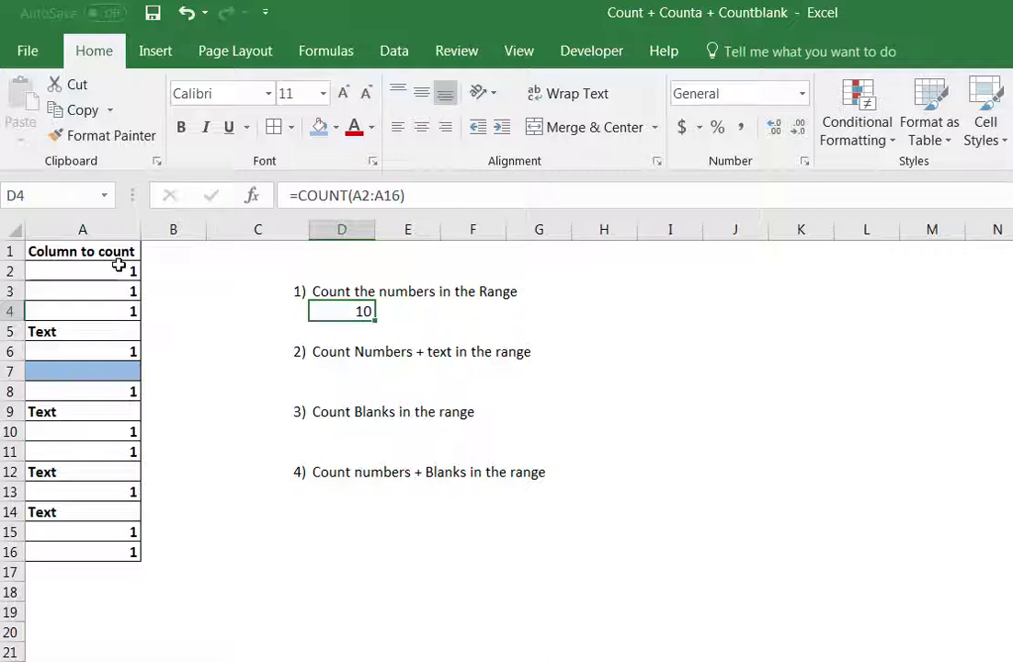
- Check the COUNT result by selecting all the numeric cells in A2:A16 together and comparing them with the formula in D4
click(122, 271)
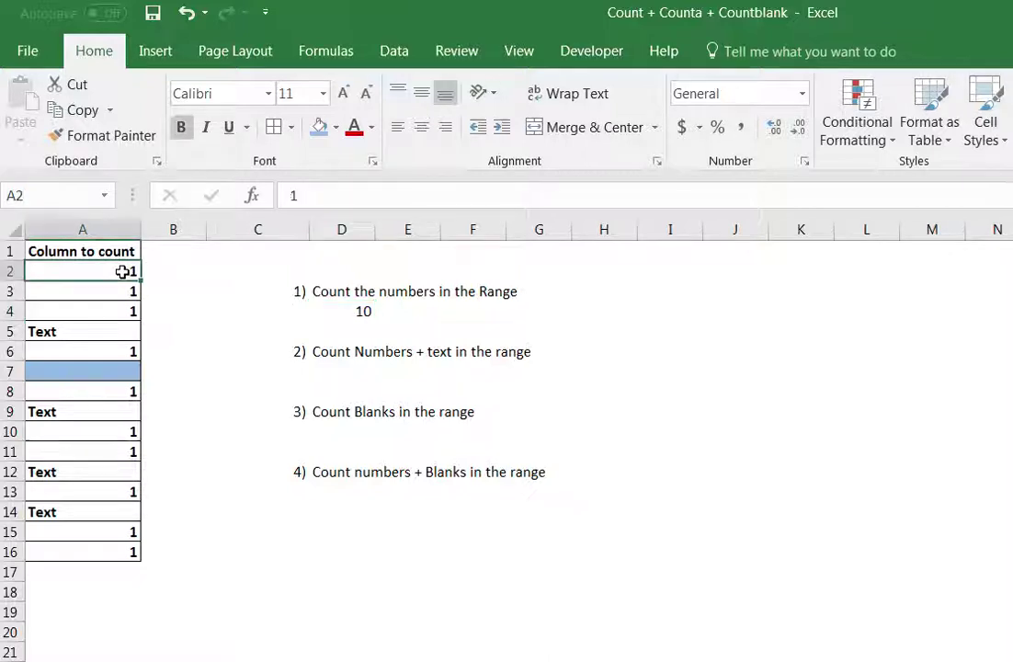
key(shift+Down)
key(shift+Down)
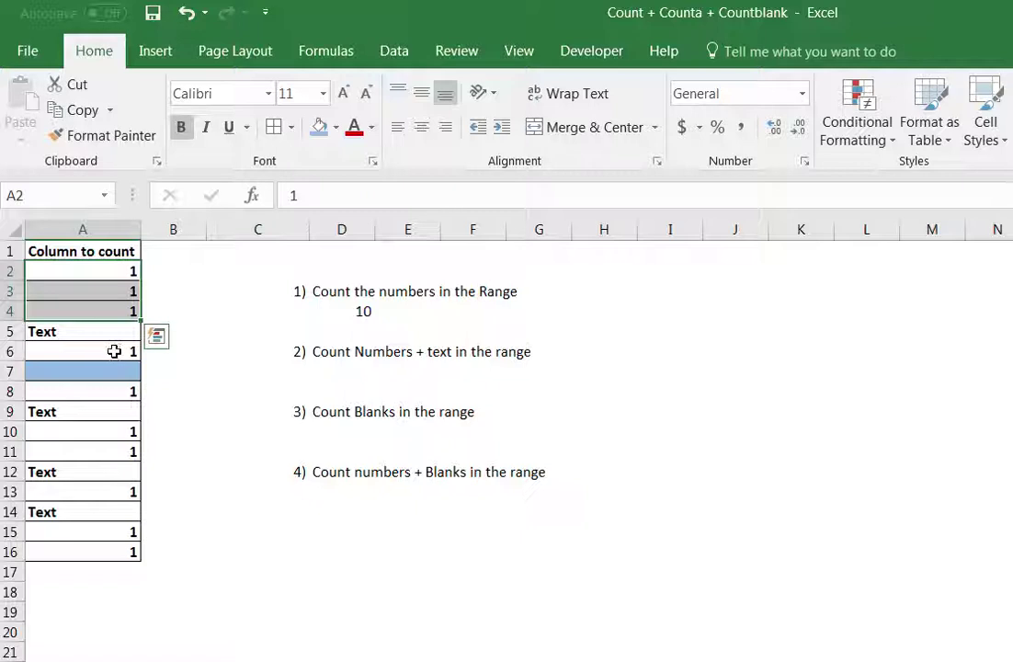
ctrl+click(113, 351)
ctrl+click(114, 394)
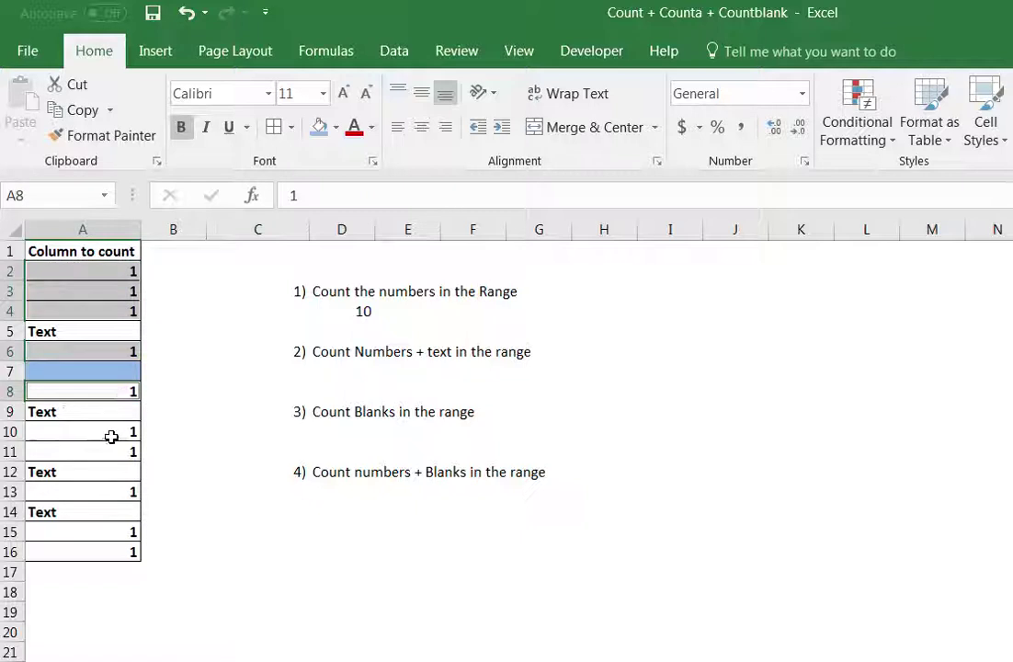
drag(109, 434, 109, 455)
ctrl+click(110, 492)
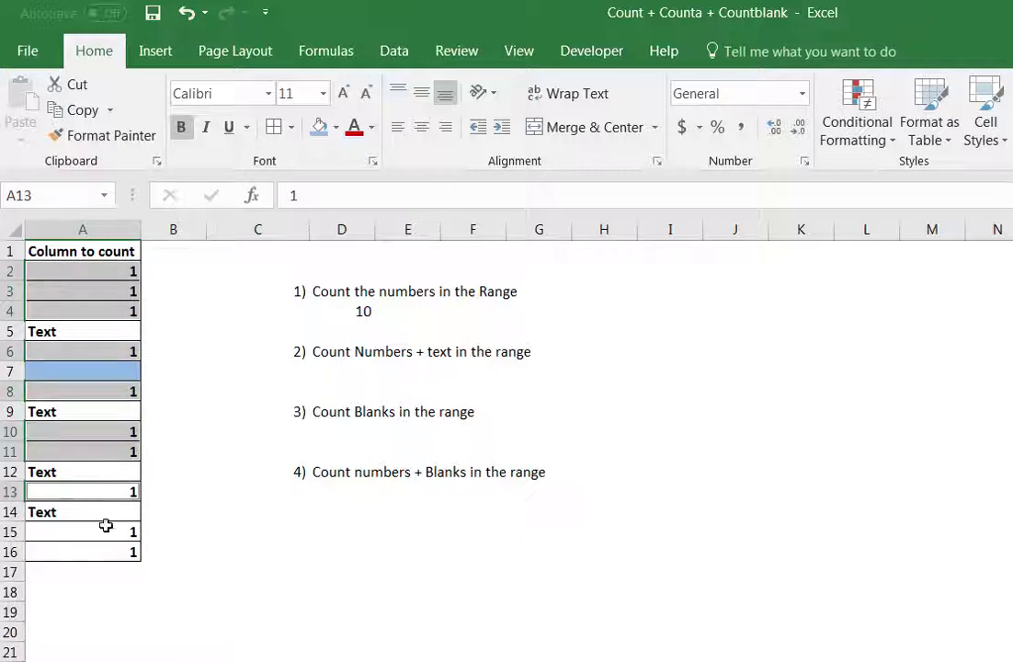
drag(105, 531, 104, 549)
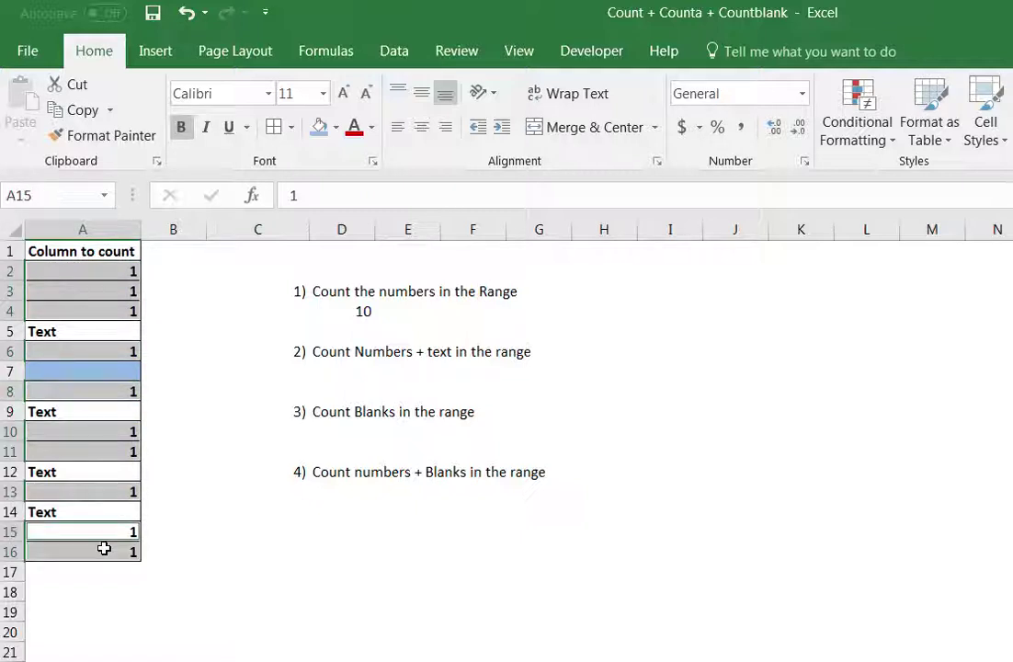
click(348, 311)
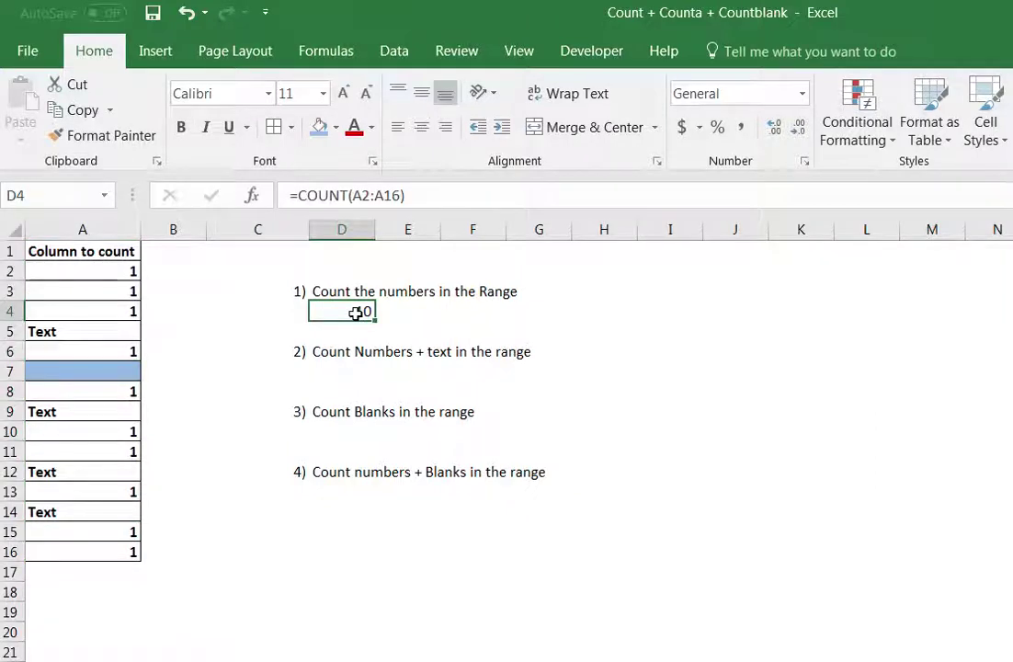
key(Right)
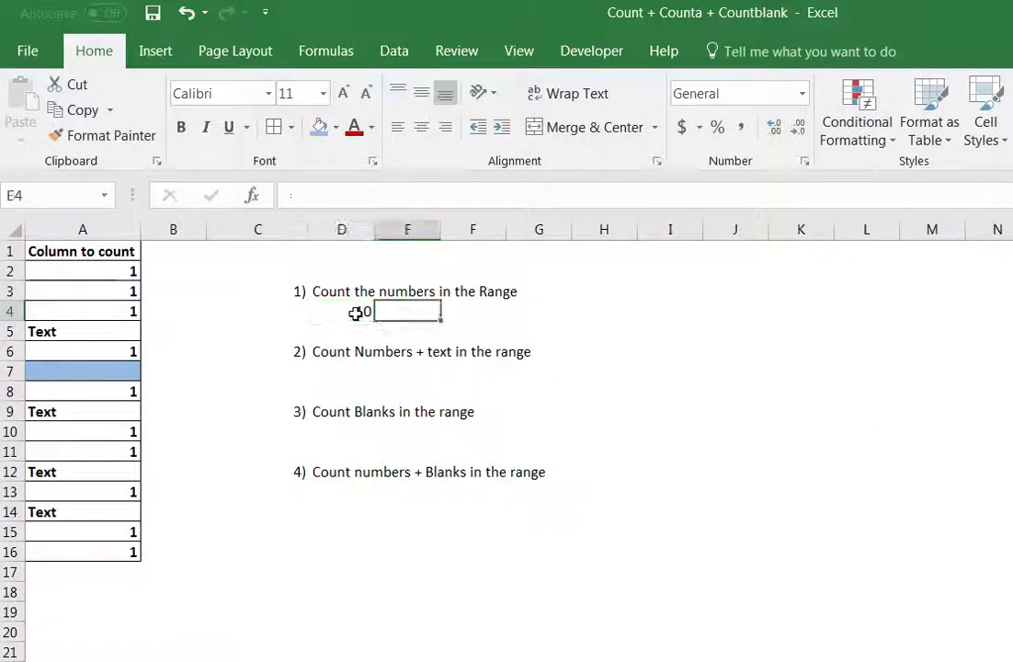
key(Left)
- Enter =COUNTA(A2:A16) in cell D7 to count both numbers and text in the range
click(349, 370)
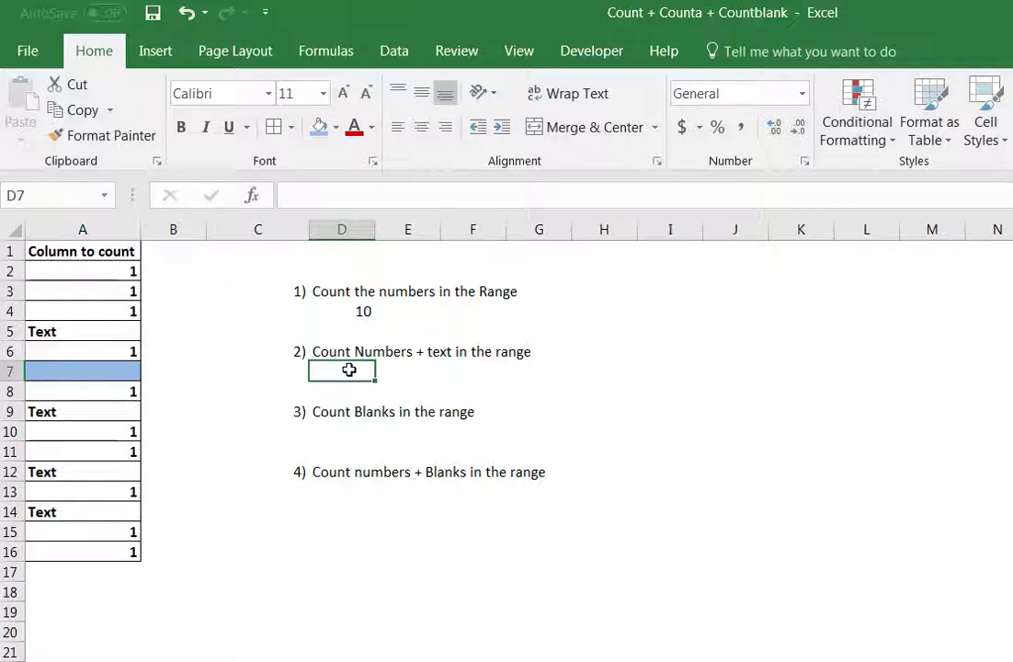
text(=)
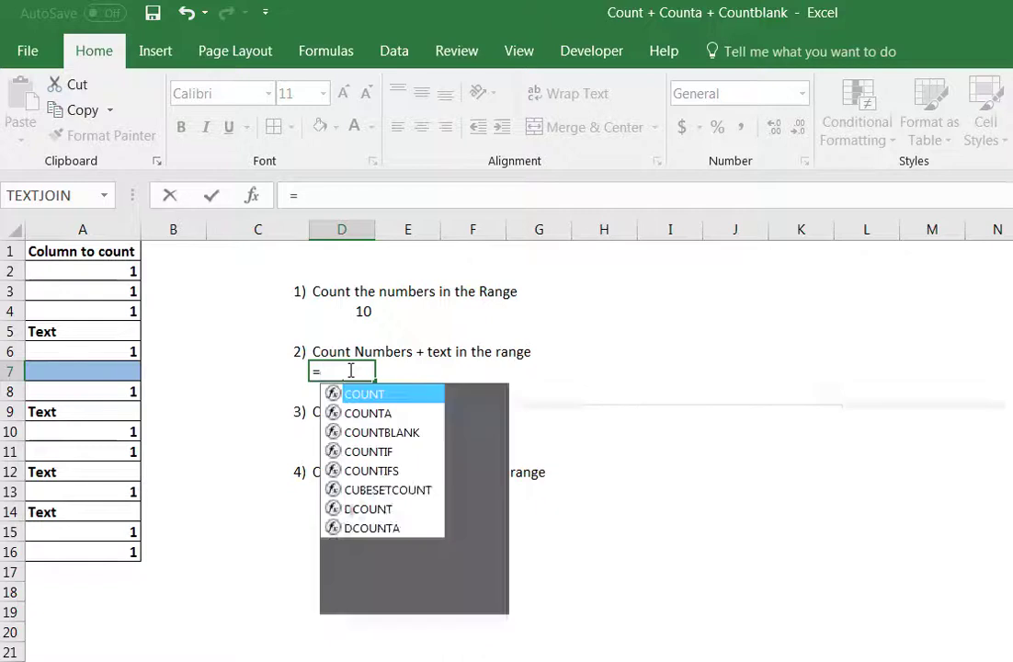
text(counta)
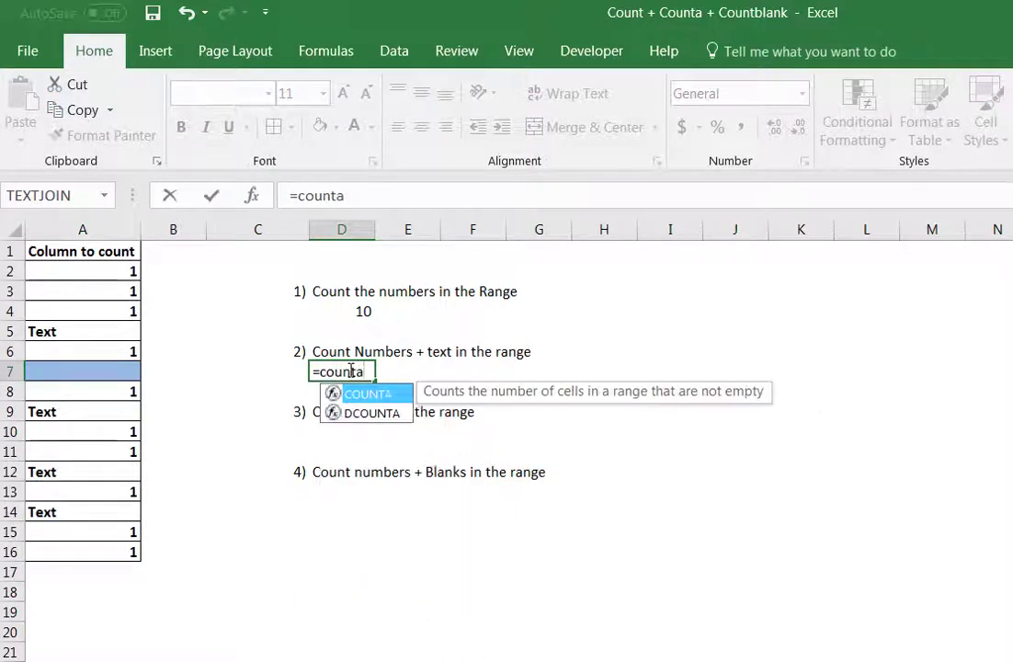
key(Tab)
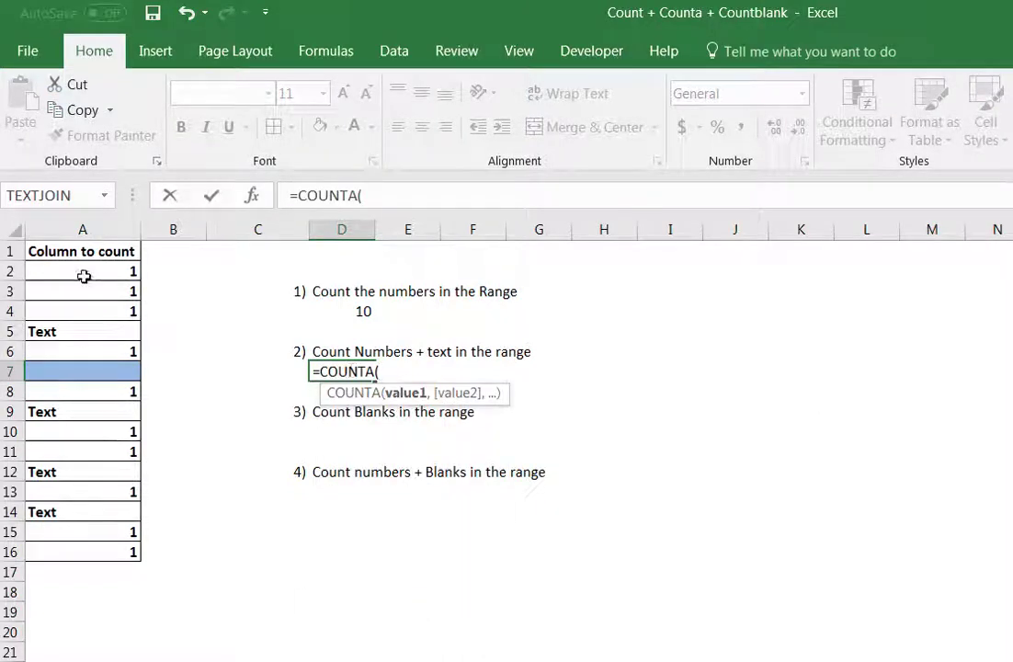
drag(83, 276, 88, 552)
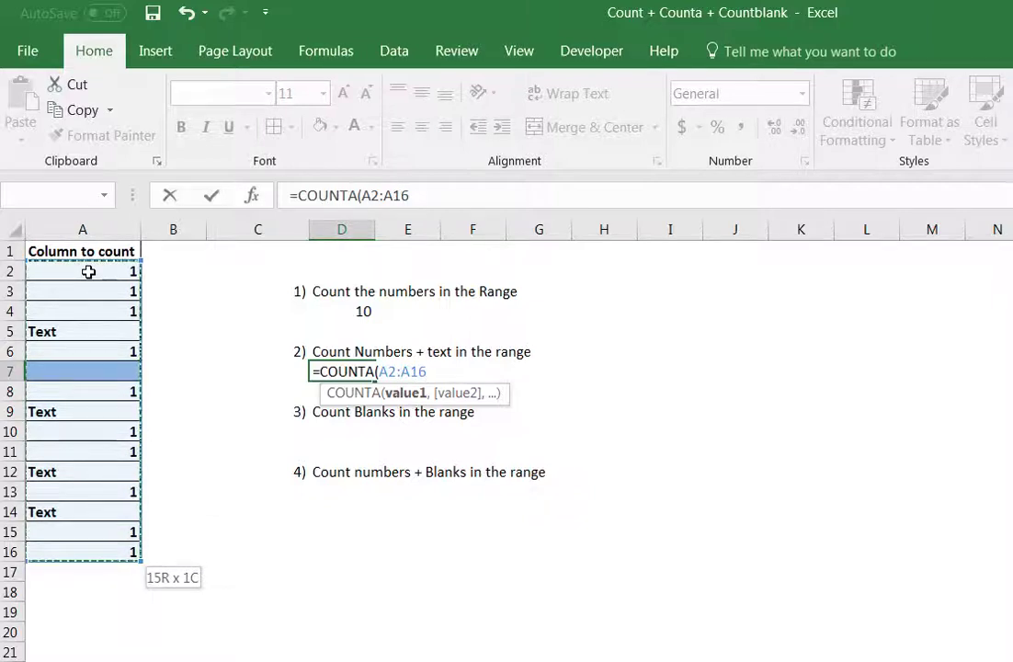
text())
key(Return)
key(Up)
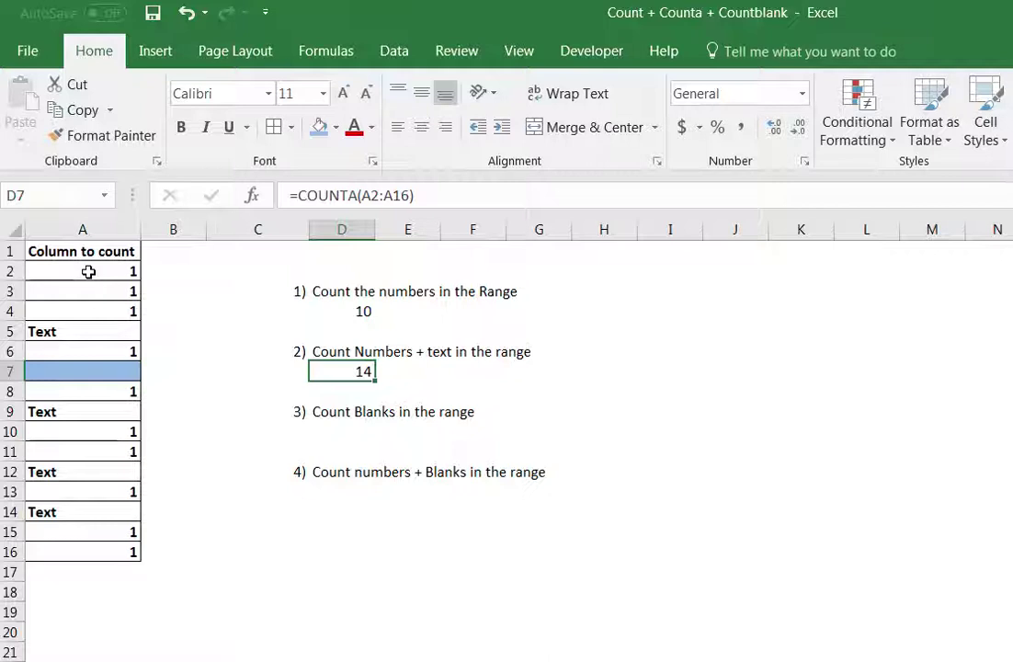
- Go through the number and text cells of A2:A16, skipping the blank, to check the COUNTA result
drag(89, 271, 95, 352)
click(102, 392)
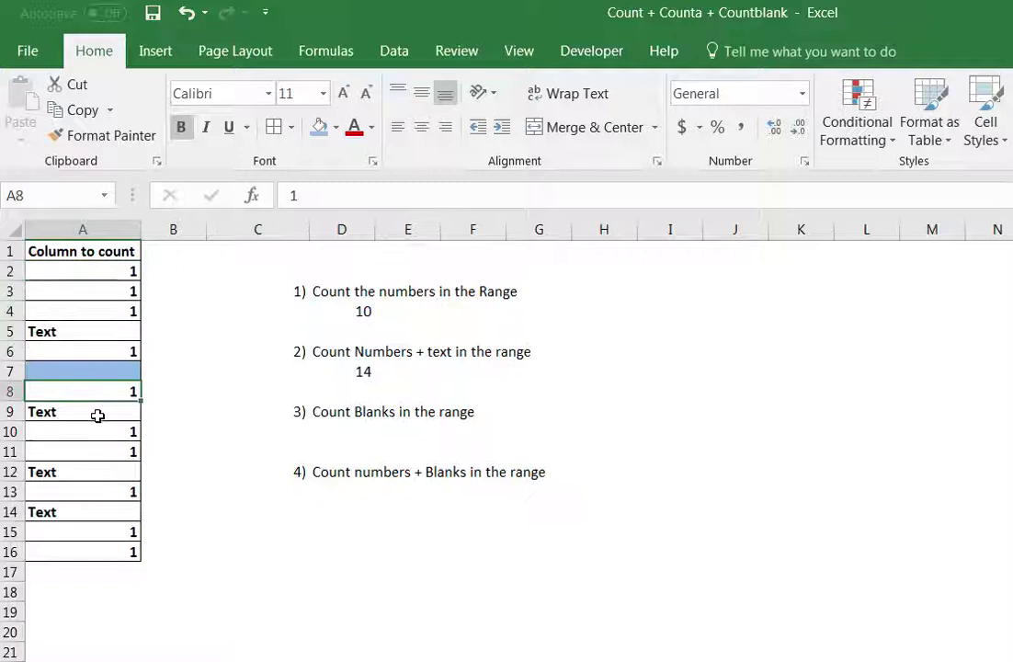
drag(98, 414, 97, 438)
click(97, 453)
click(97, 474)
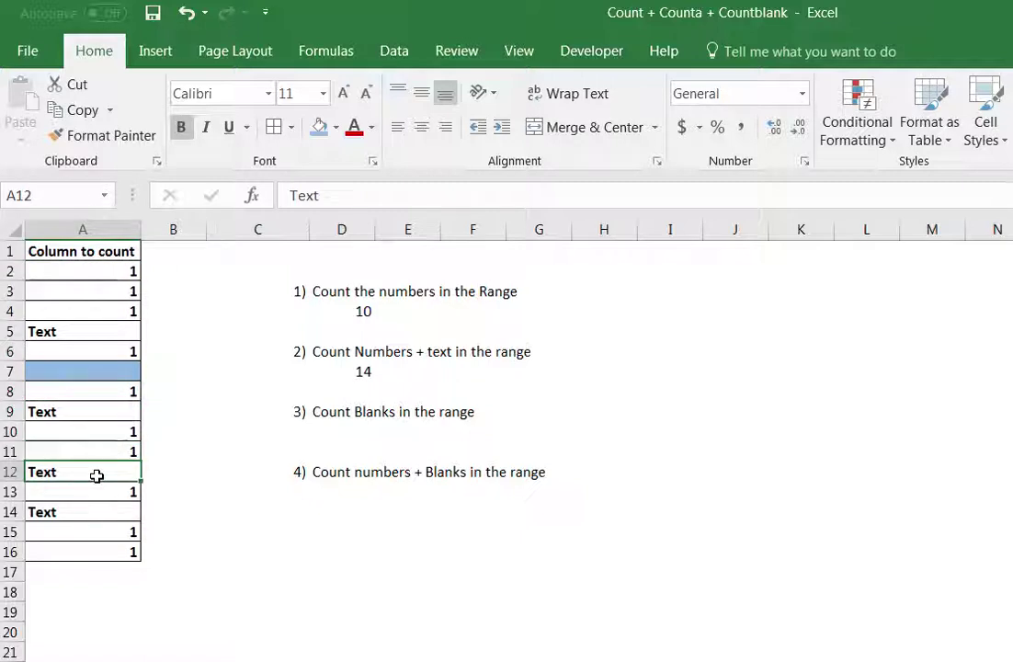
click(97, 492)
click(96, 513)
click(95, 532)
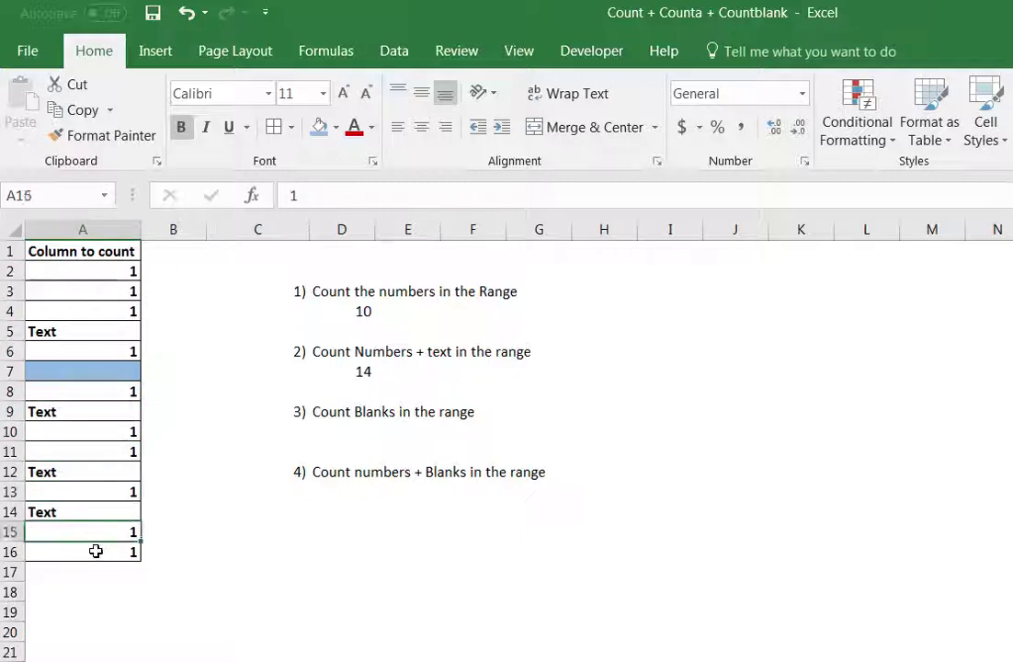
click(95, 552)
- Enter =COUNTBLANK(A2:A16) in cell D10 to count the blanks in the range
click(352, 435)
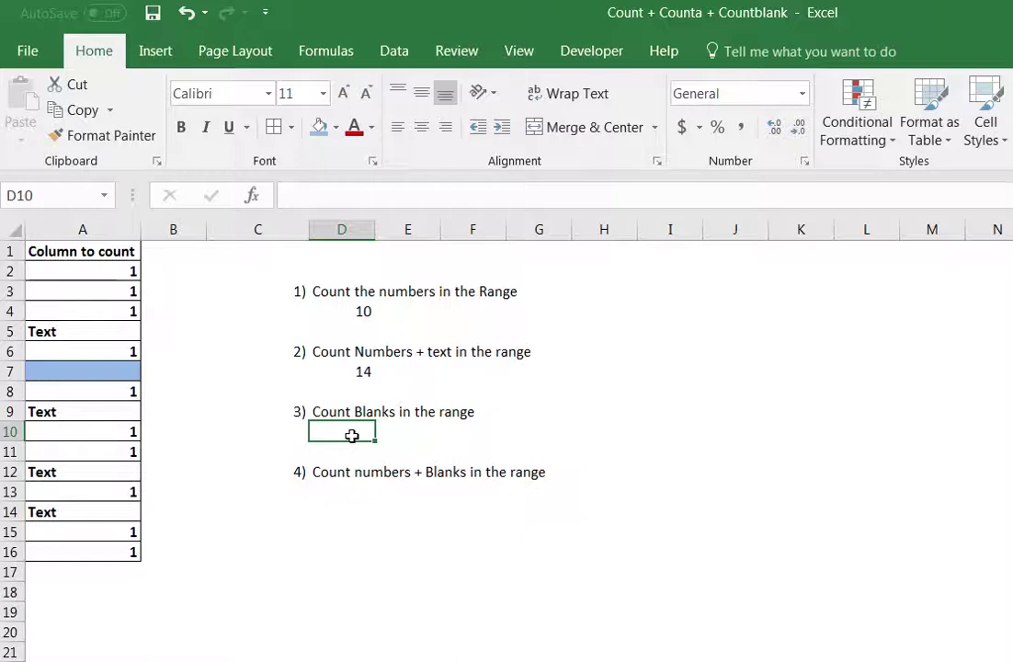
text(=counb)
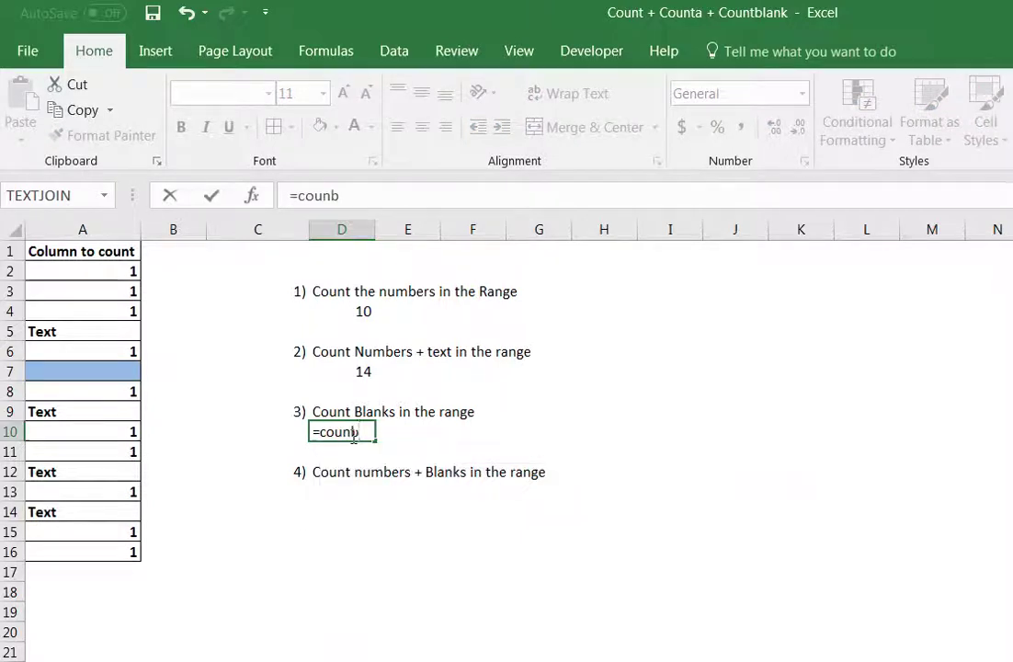
key(BackSpace)
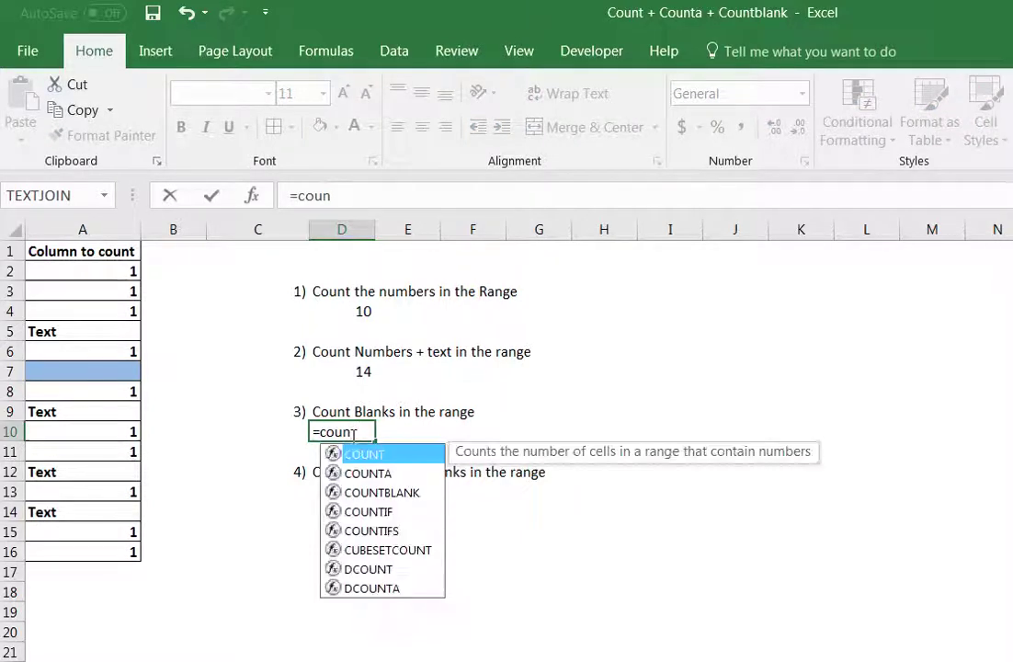
text(tb)
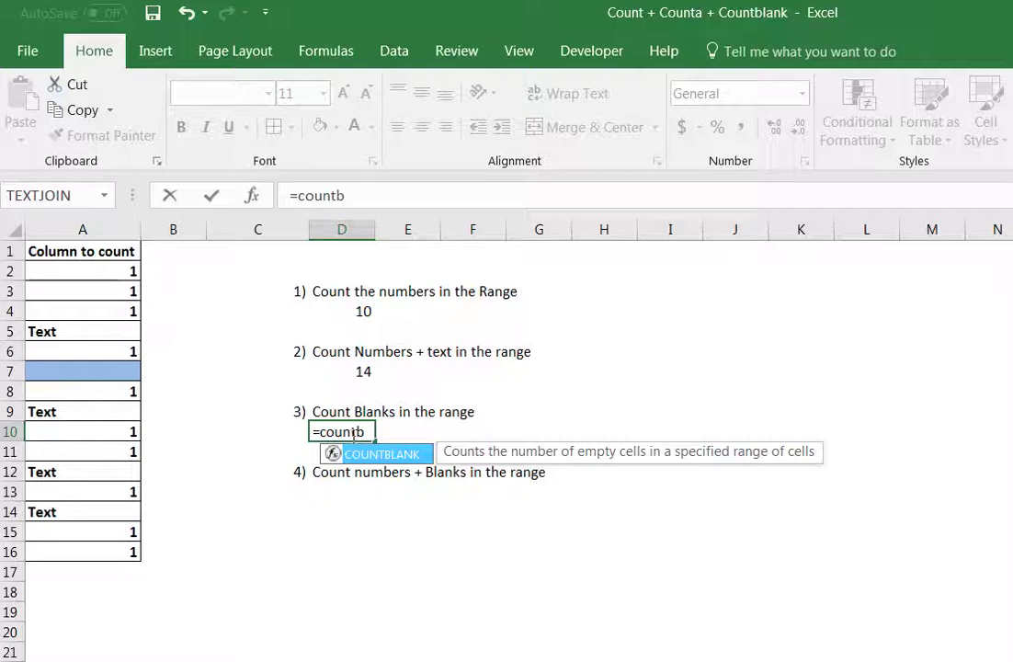
key(Tab)
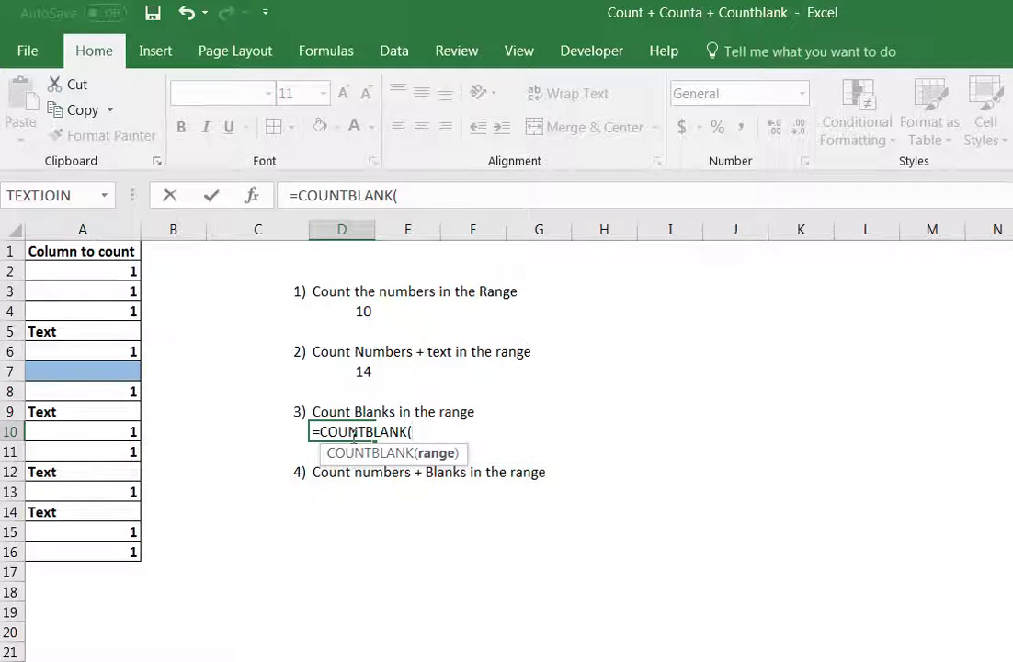
drag(112, 274, 133, 555)
text())
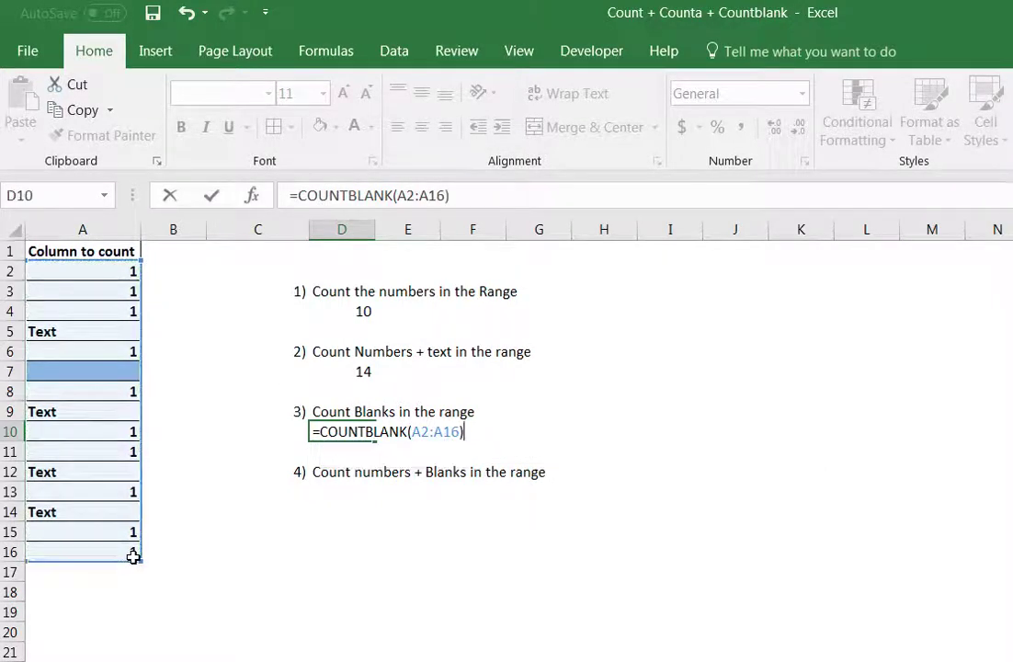
key(Return)
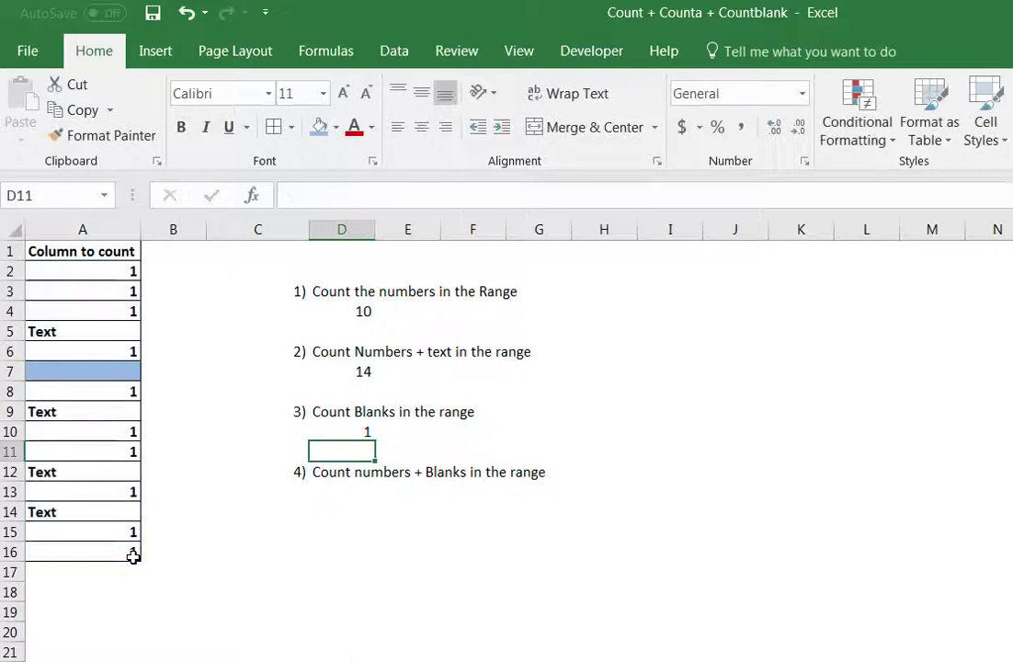
- Review the COUNT formula in D4 and the COUNTBLANK formula in D10 as the two parts of task 4
click(338, 430)
click(349, 487)
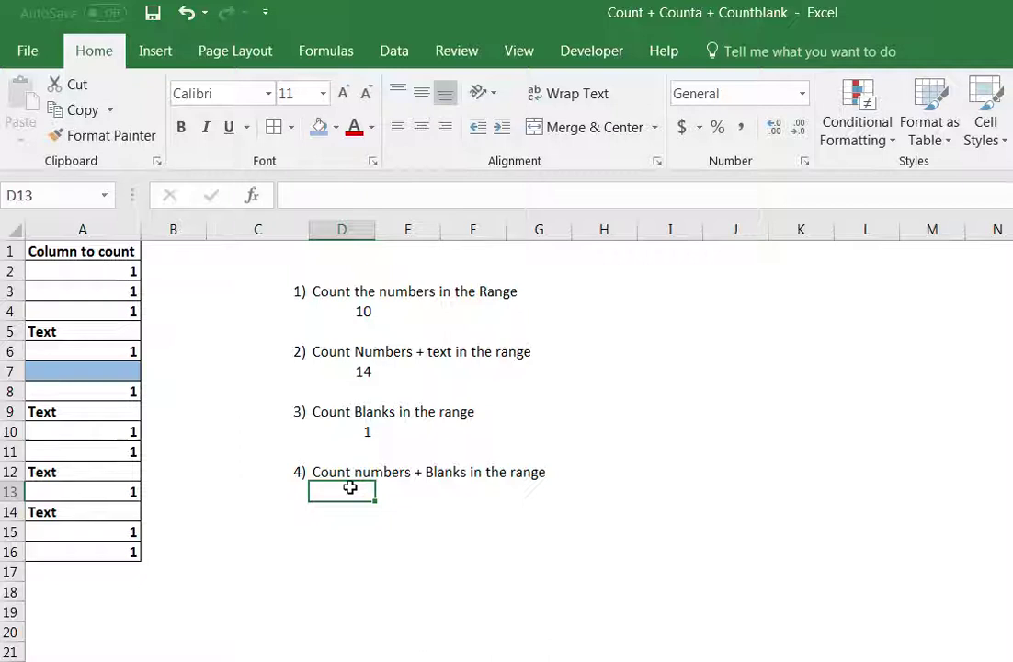
click(365, 315)
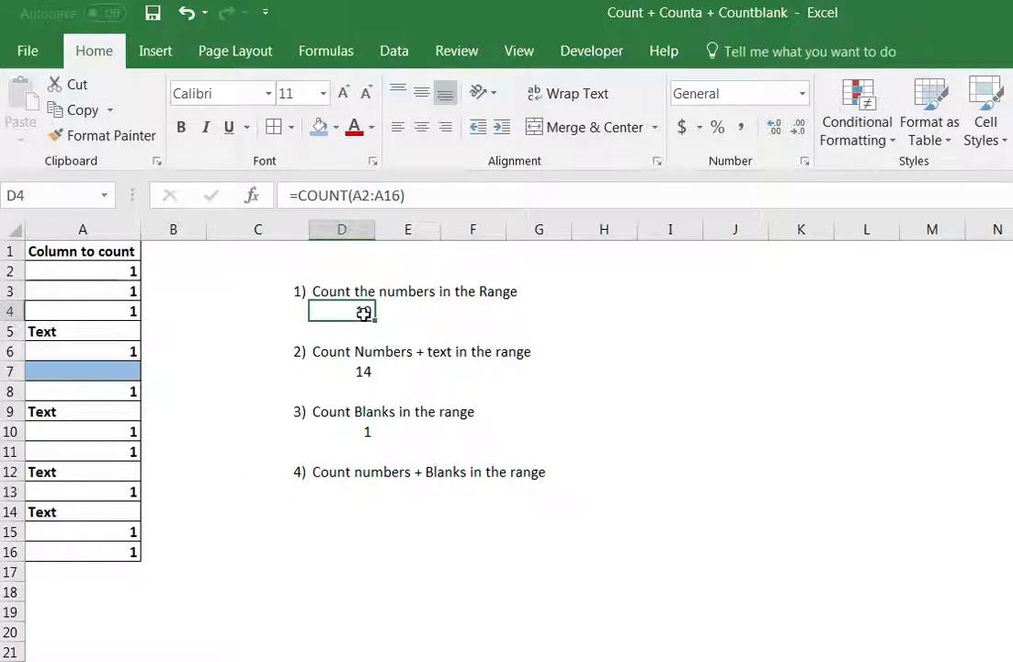
click(348, 428)
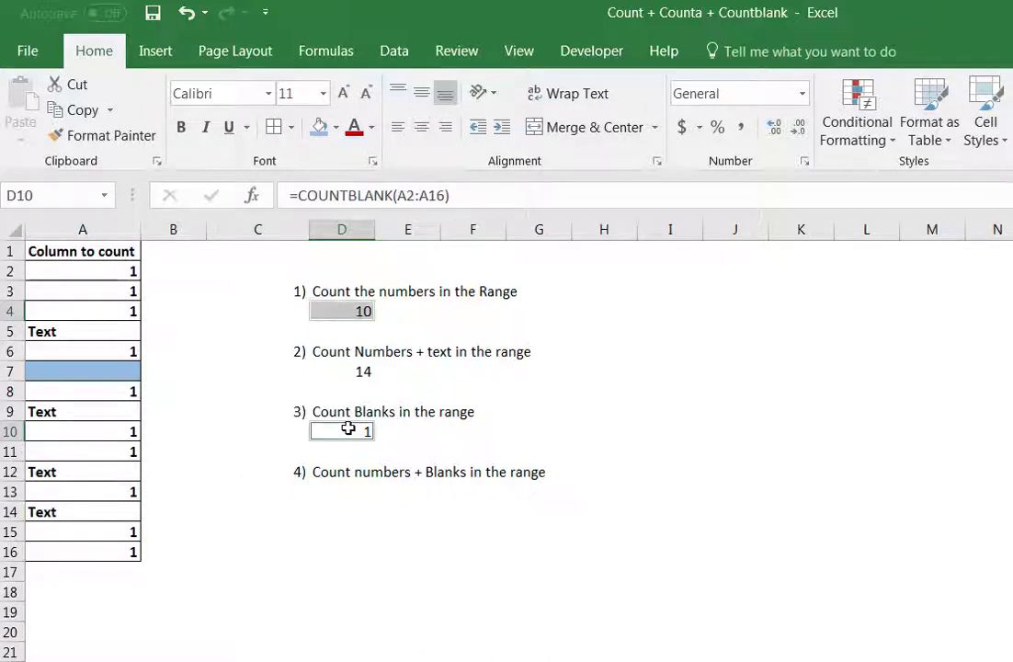
- Begin the formula in cell D13 with =COUNT(A2:A16) for the numbers in the range
click(337, 488)
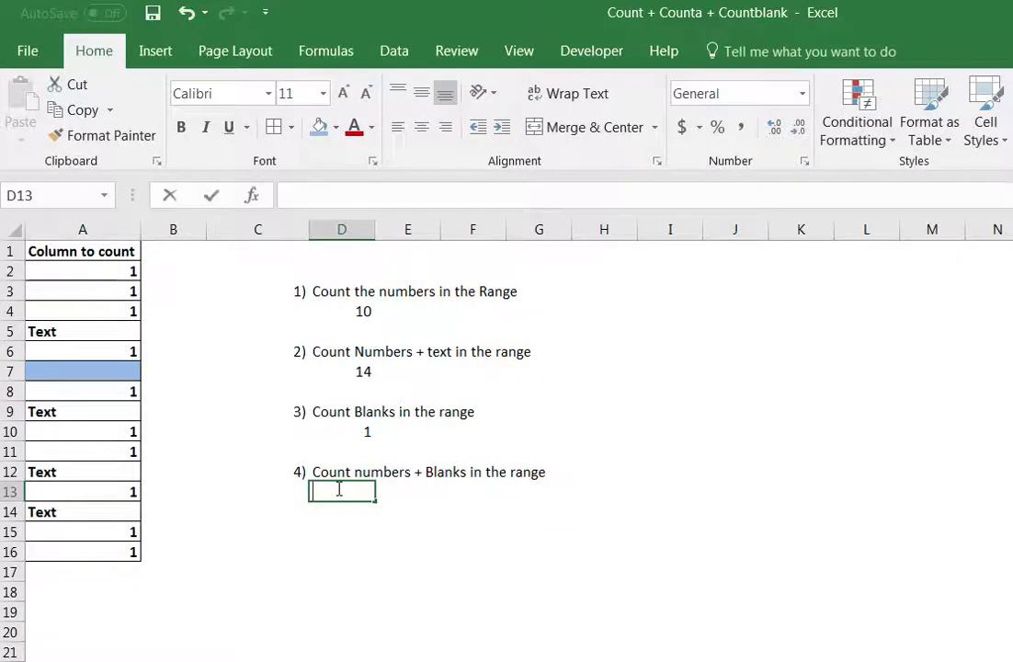
text(=count)
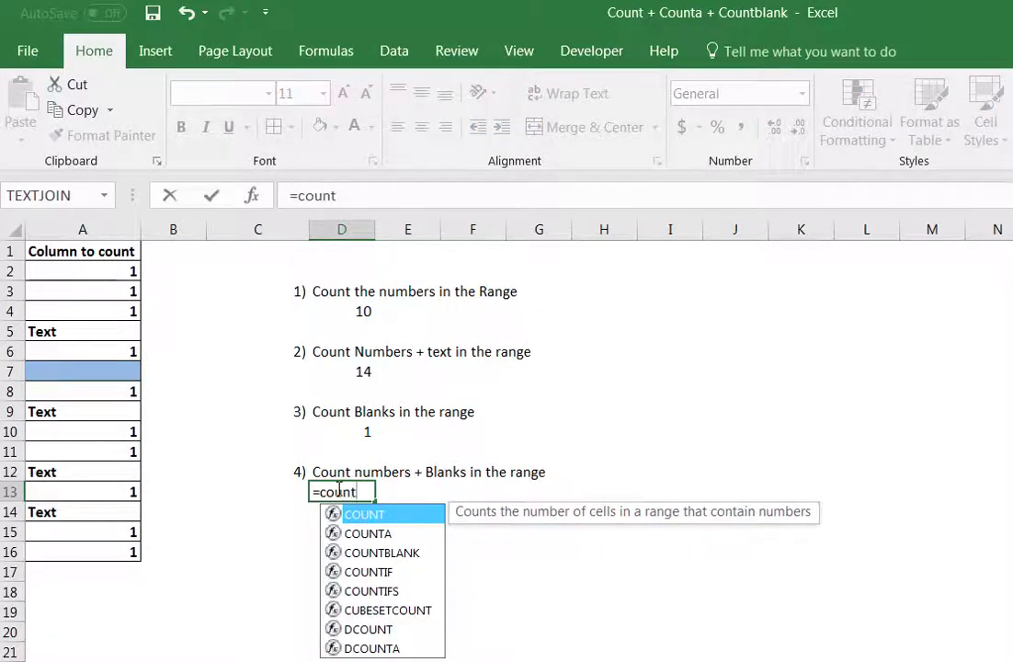
key(Tab)
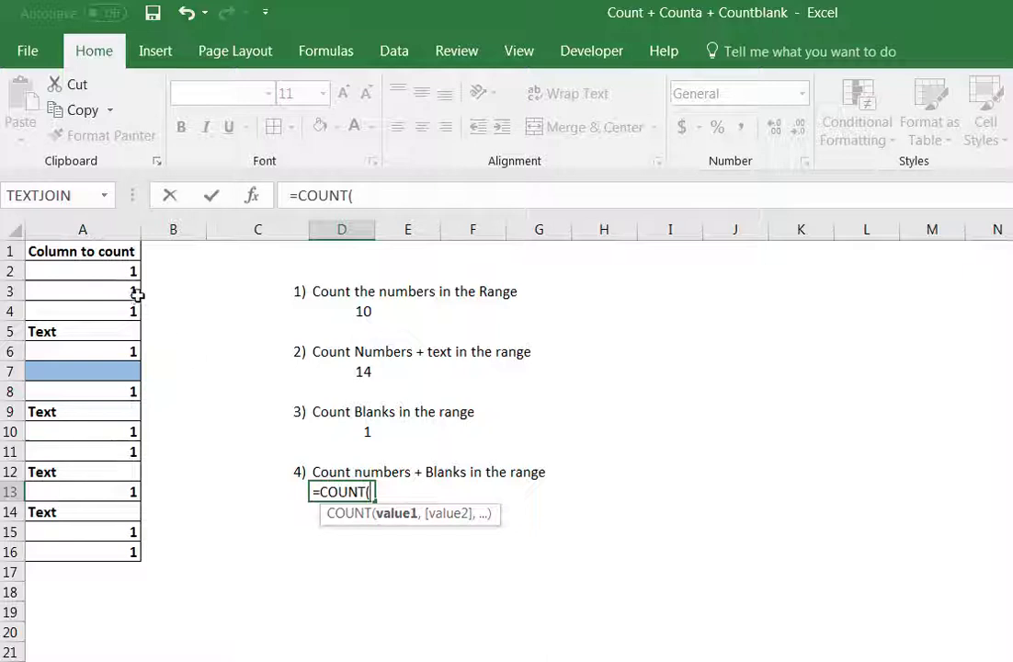
drag(131, 272, 133, 549)
text())
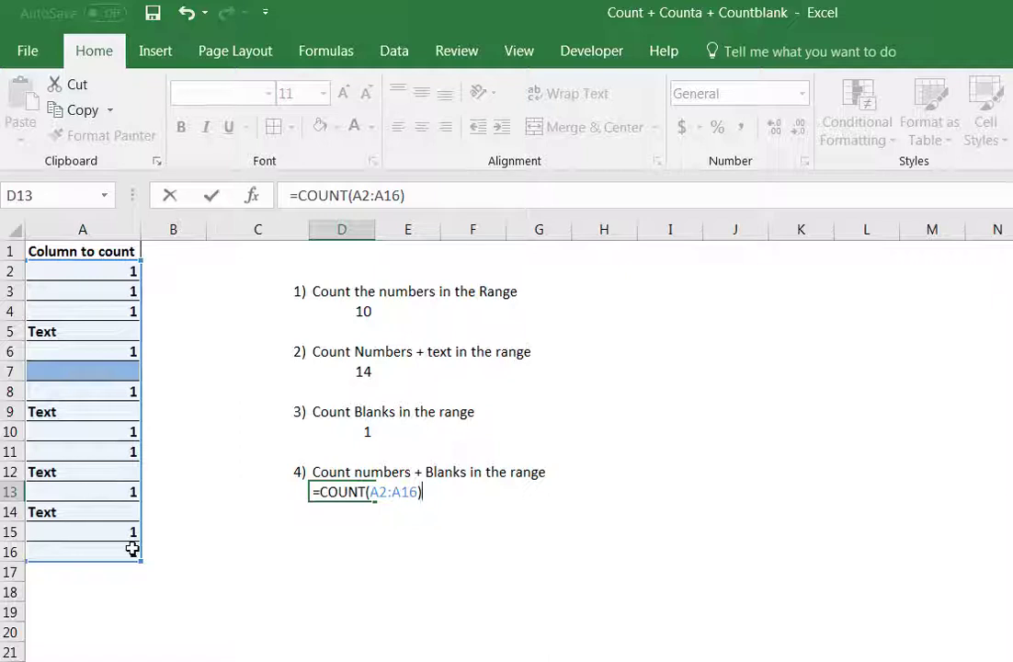
- Complete the D13 formula by adding +COUNTBLANK(A2:A16) for the blanks, and keep the cell selected
text(+count)
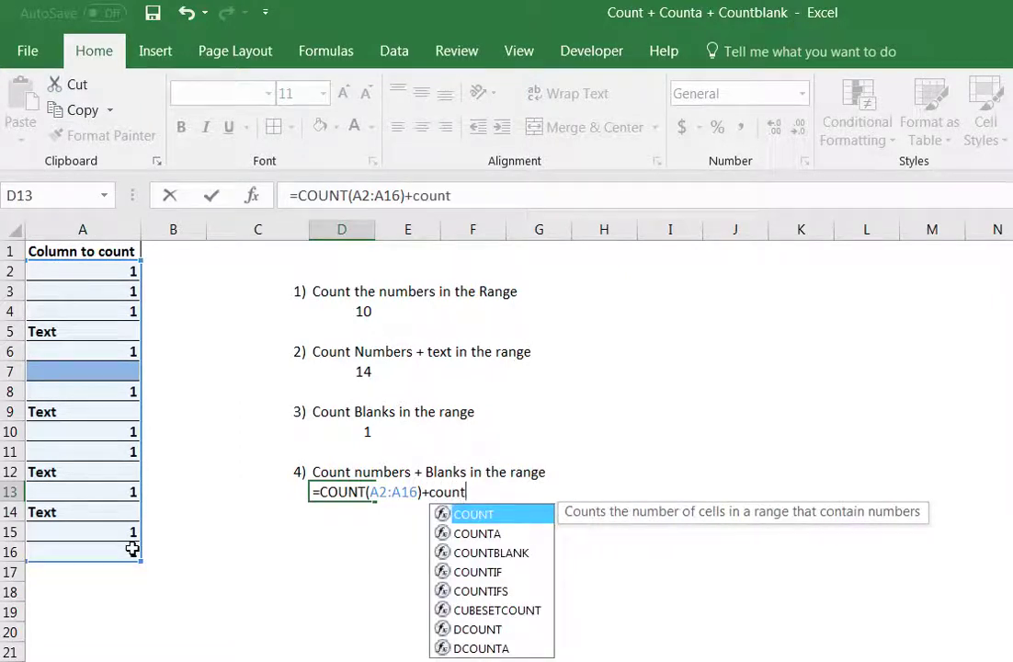
text(a)
key(BackSpace)
text(bla)
key(Tab)
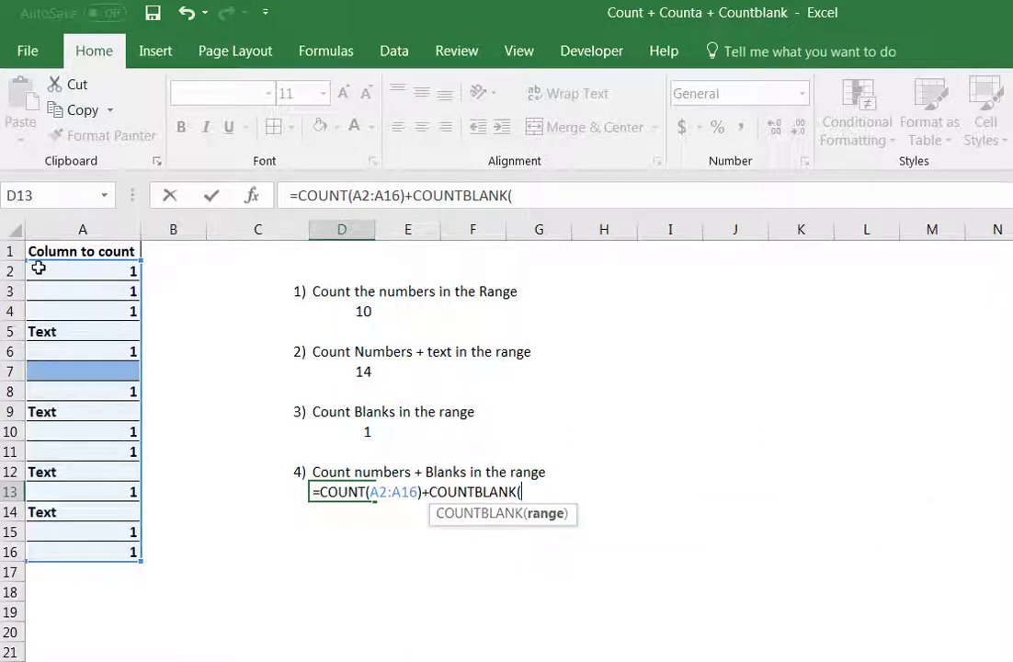
drag(37, 267, 69, 547)
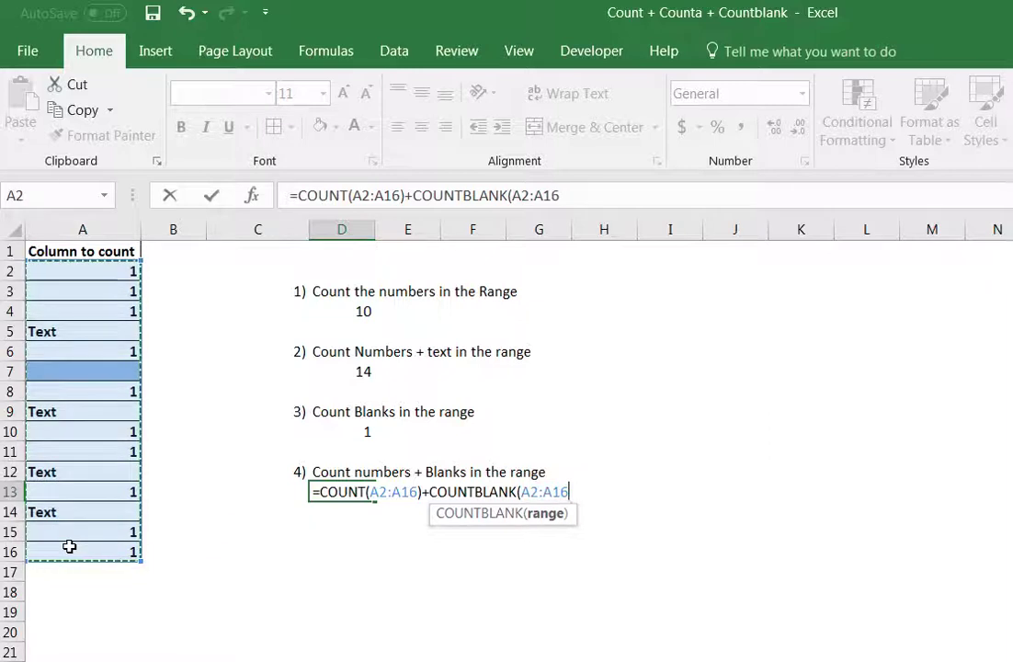
text())
key(Return)
key(Up)
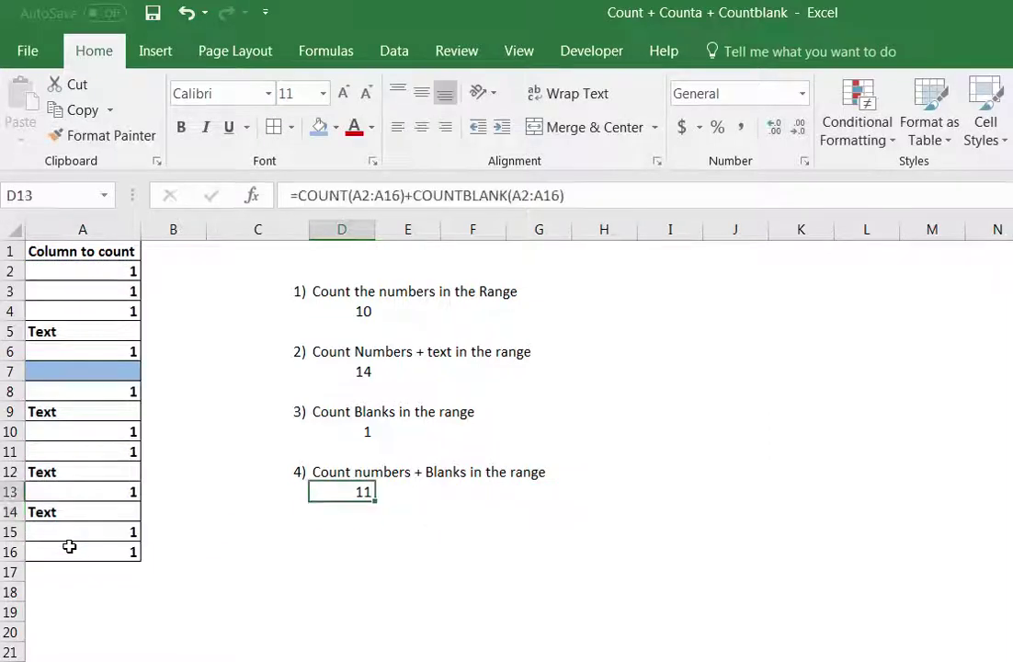